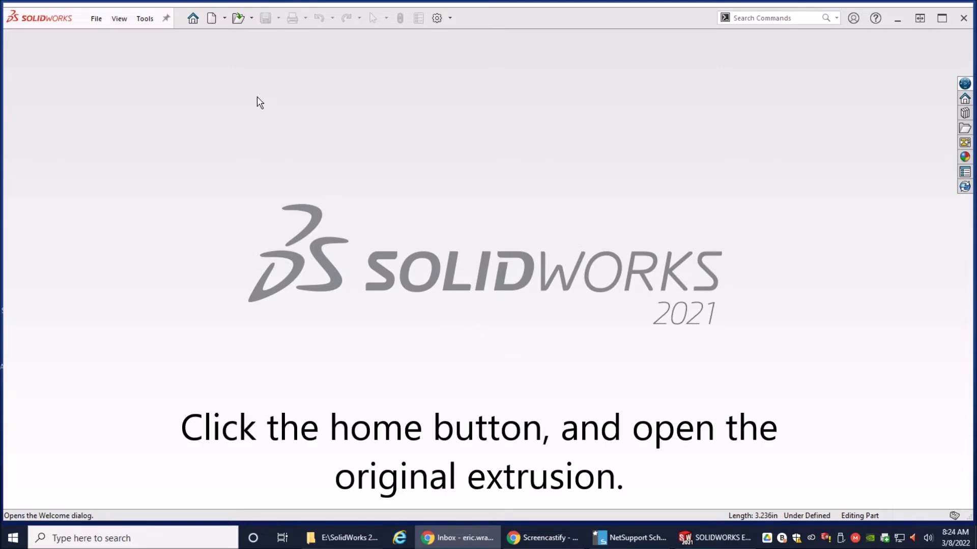
Open the recent dumbbell part CH5CBJ from the Welcome screen's Recent Documents
{"action": "left_click", "coordinate": [193, 19]}
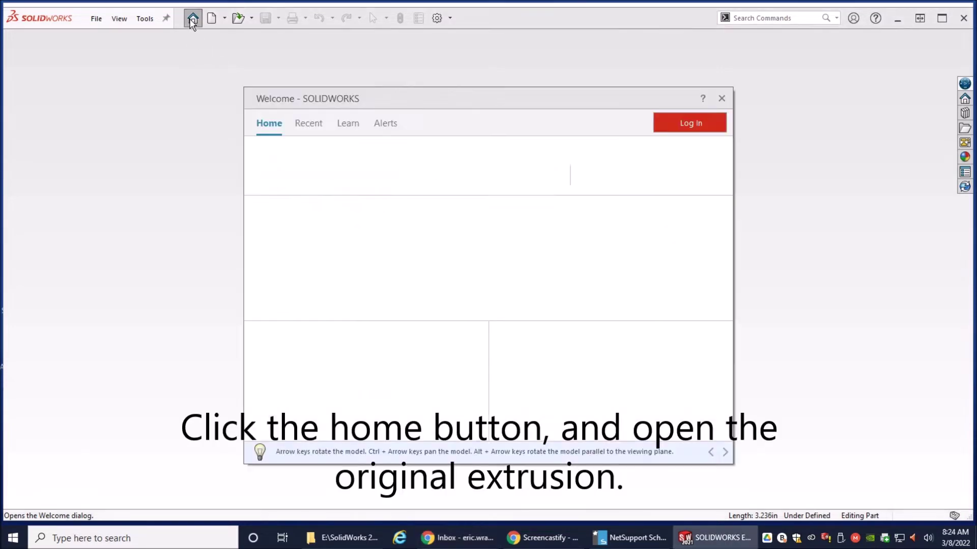
{"action": "mouse_move", "coordinate": [308, 258]}
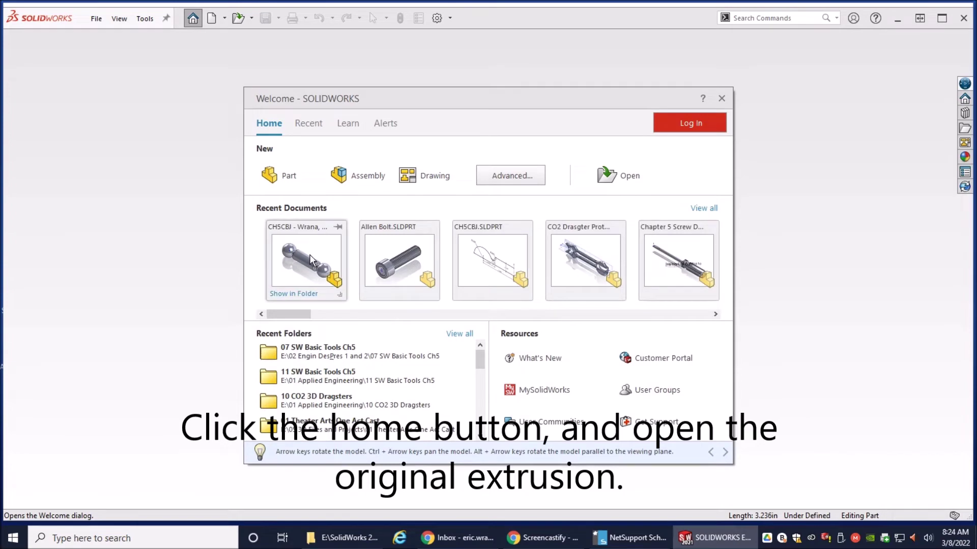
{"action": "left_click", "coordinate": [311, 260]}
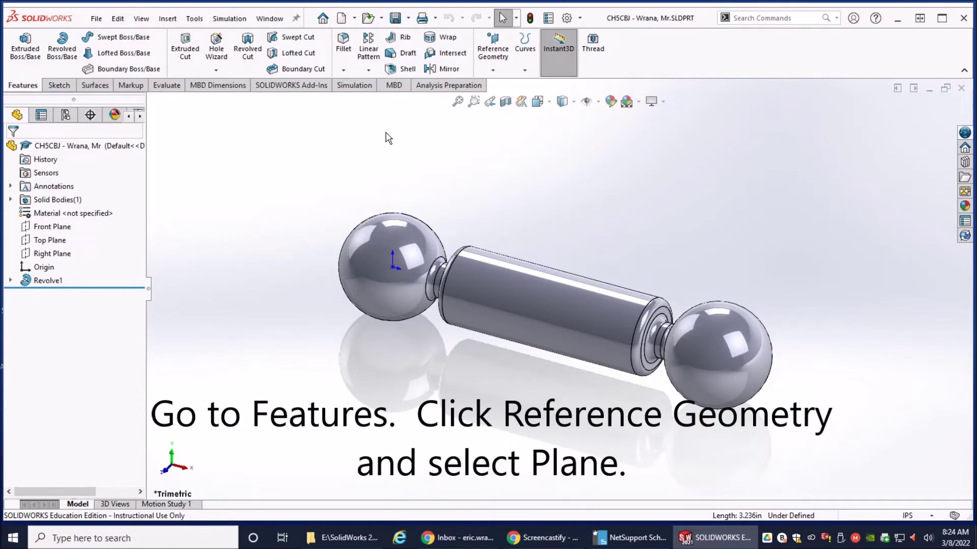
{"action": "left_click", "coordinate": [502, 66]}
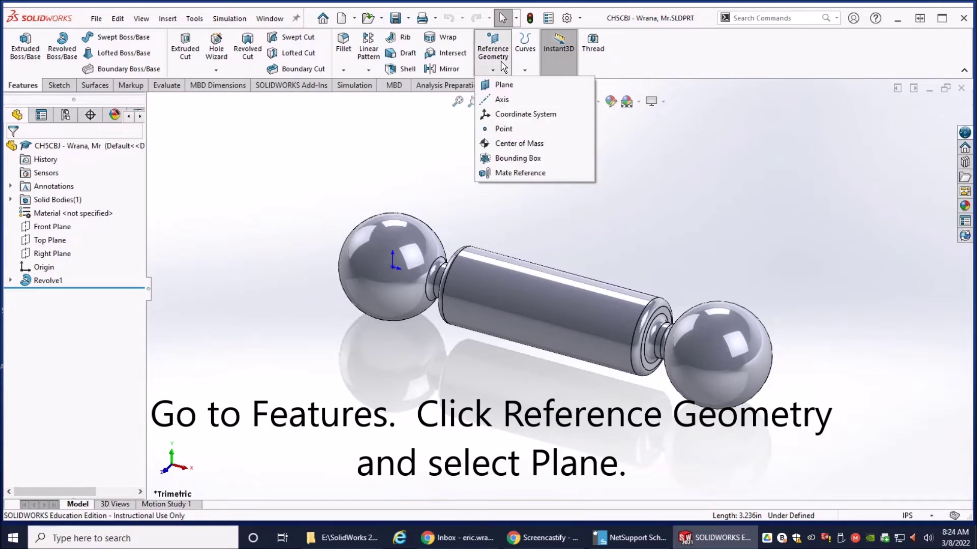
Create Plane1 offset 1.250in from the Right Plane, through the bar's middle
{"action": "left_click", "coordinate": [510, 89]}
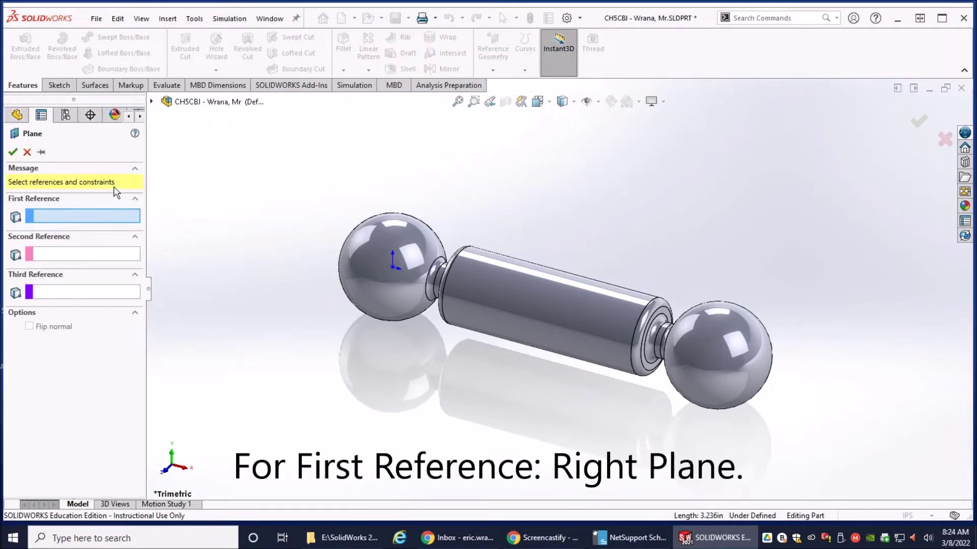
{"action": "left_click", "coordinate": [151, 102]}
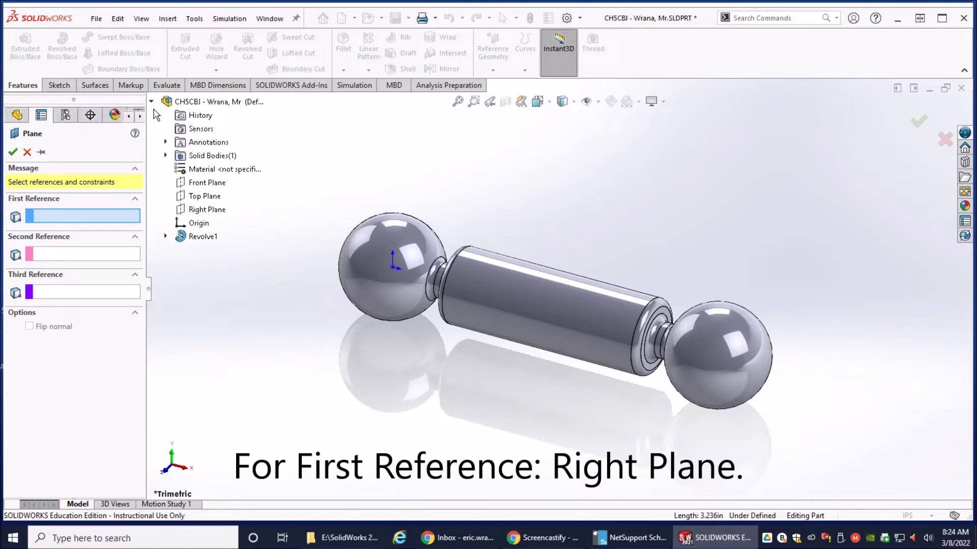
{"action": "left_click", "coordinate": [197, 212]}
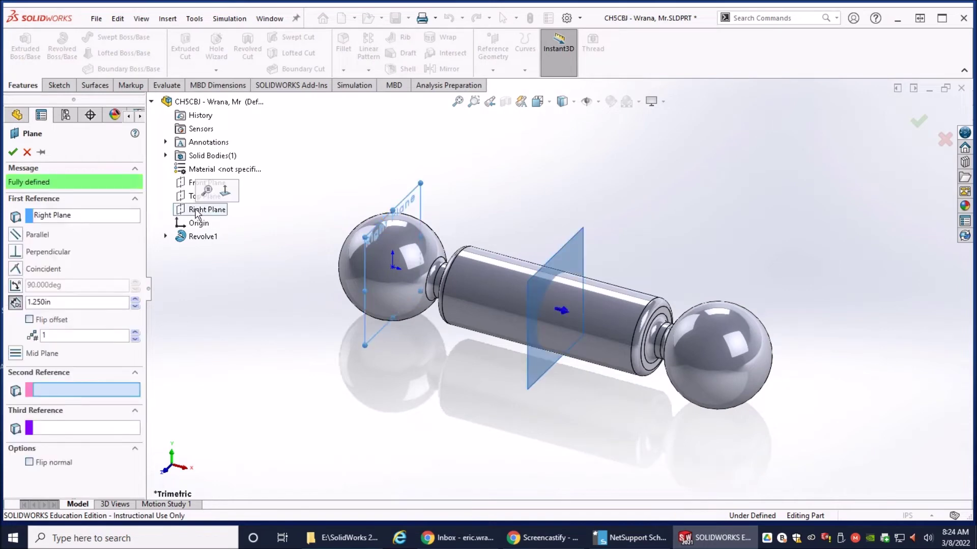
{"action": "double_click", "coordinate": [61, 303]}
{"action": "type", "text": "1"}
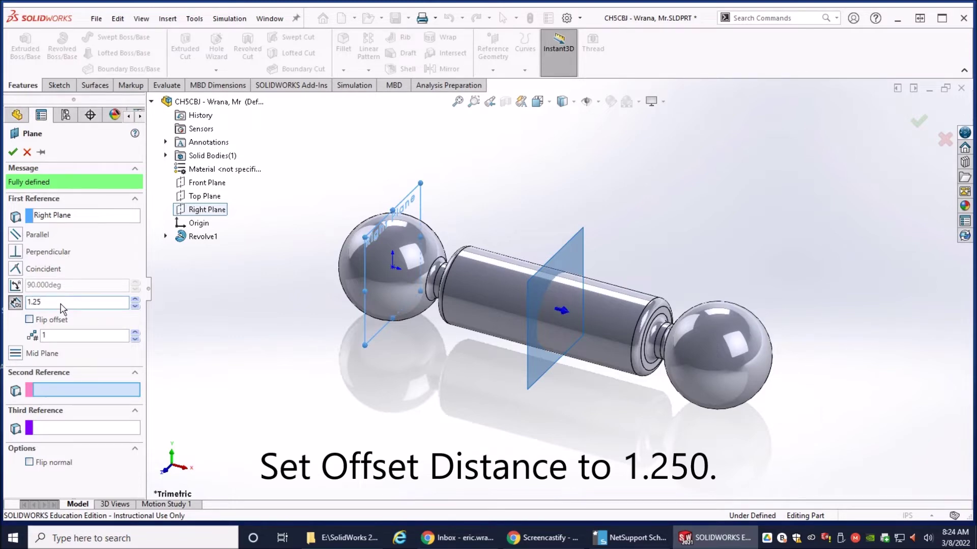
{"action": "key", "text": "Return"}
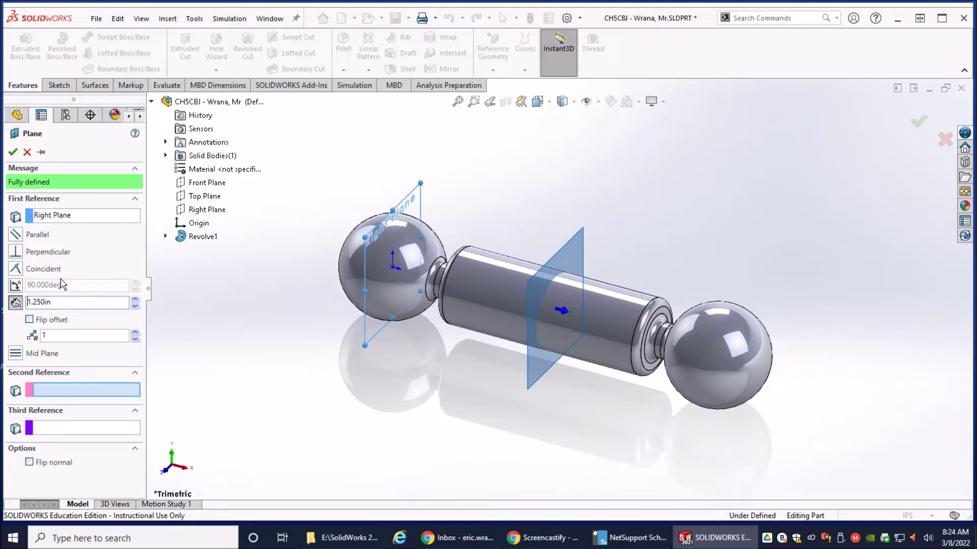
{"action": "left_click", "coordinate": [13, 152]}
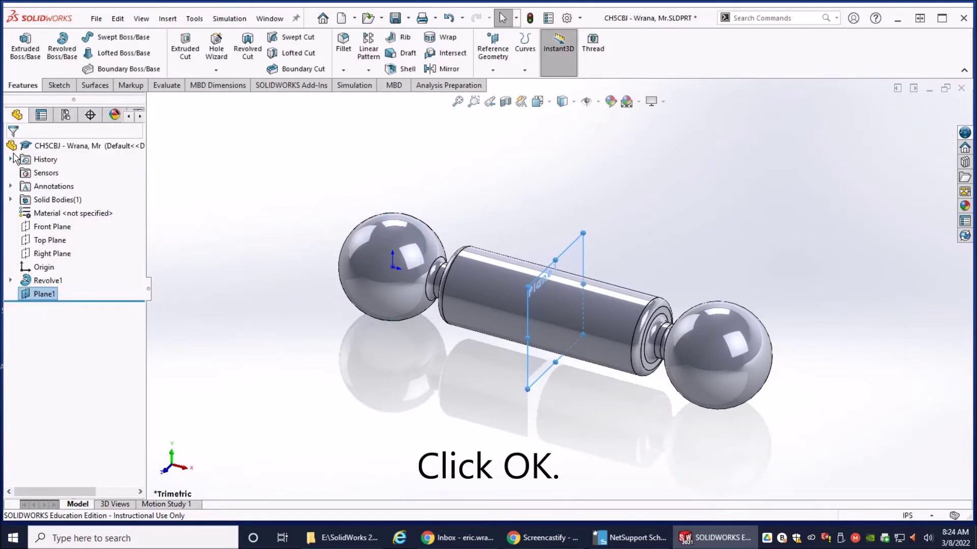
Select Plane1 together with Sketch1 under Revolve1 in the FeatureManager tree
{"action": "left_click", "coordinate": [239, 275]}
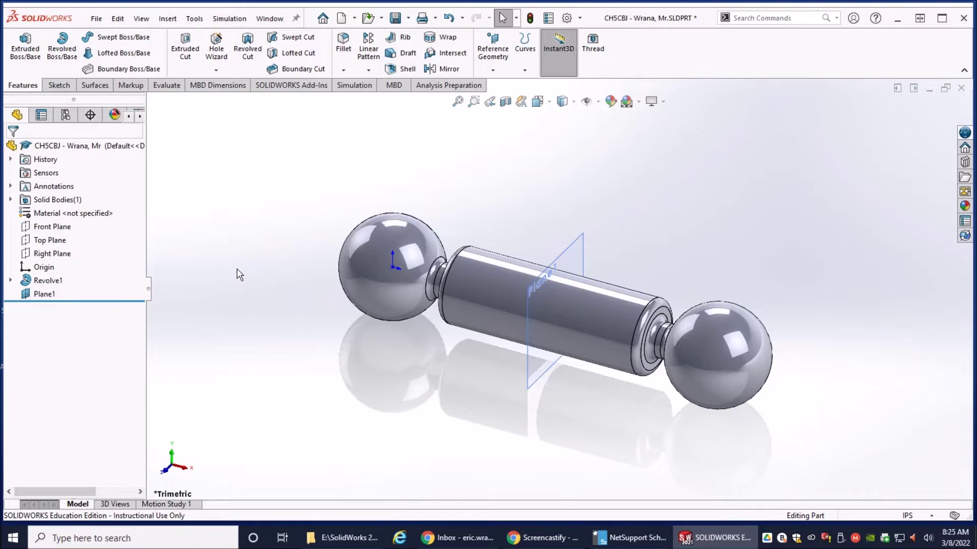
{"action": "left_click", "coordinate": [36, 295], "text": "ctrl"}
{"action": "left_click", "coordinate": [35, 296], "text": "ctrl"}
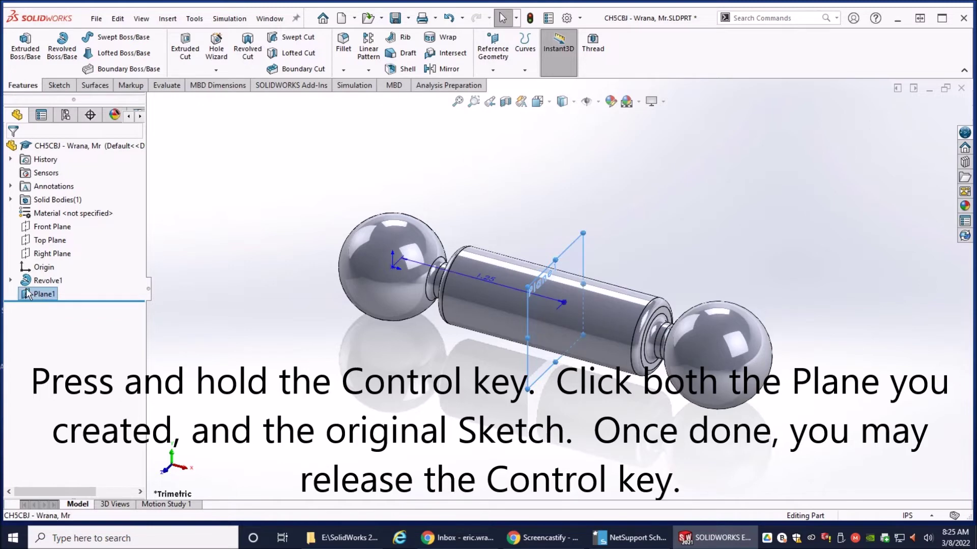
{"action": "left_click", "coordinate": [11, 281]}
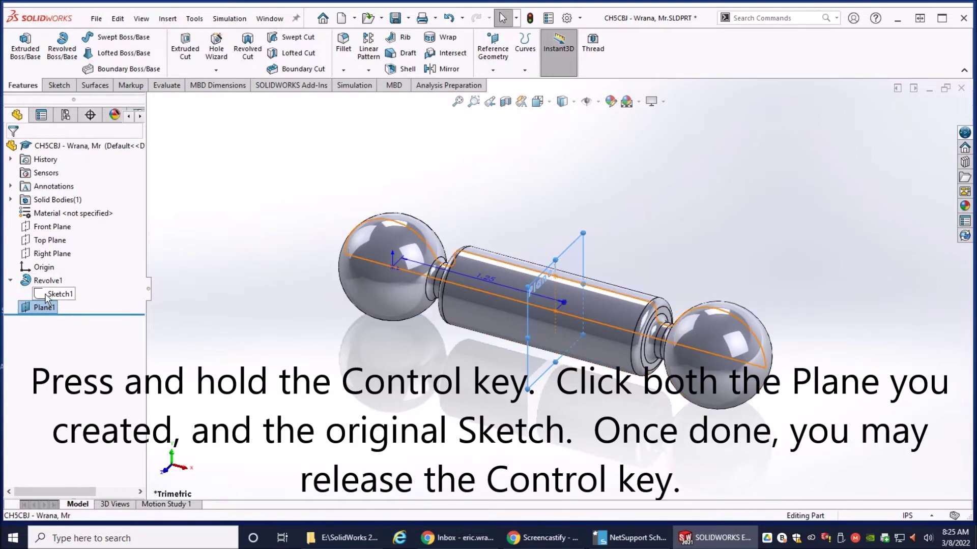
{"action": "left_click", "coordinate": [45, 295], "text": "ctrl"}
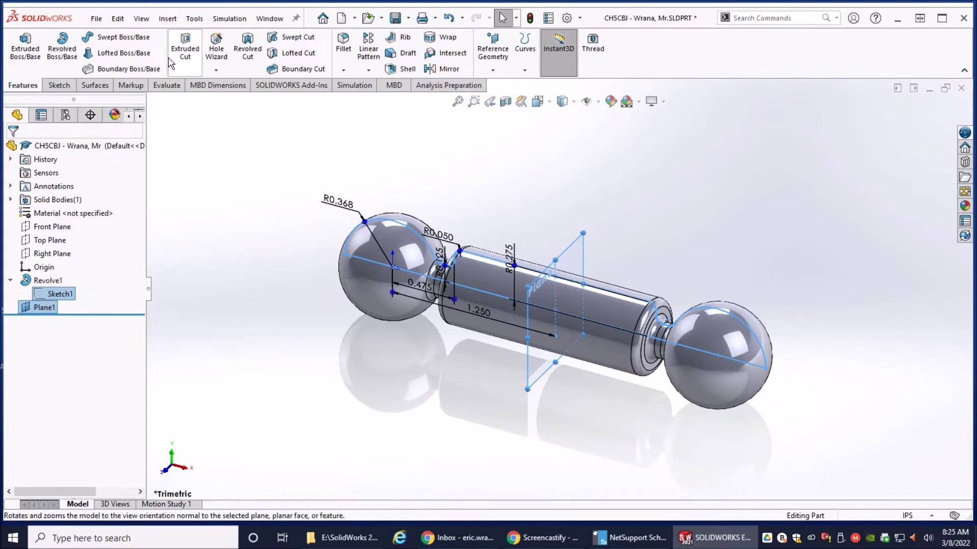
{"action": "left_click", "coordinate": [168, 19]}
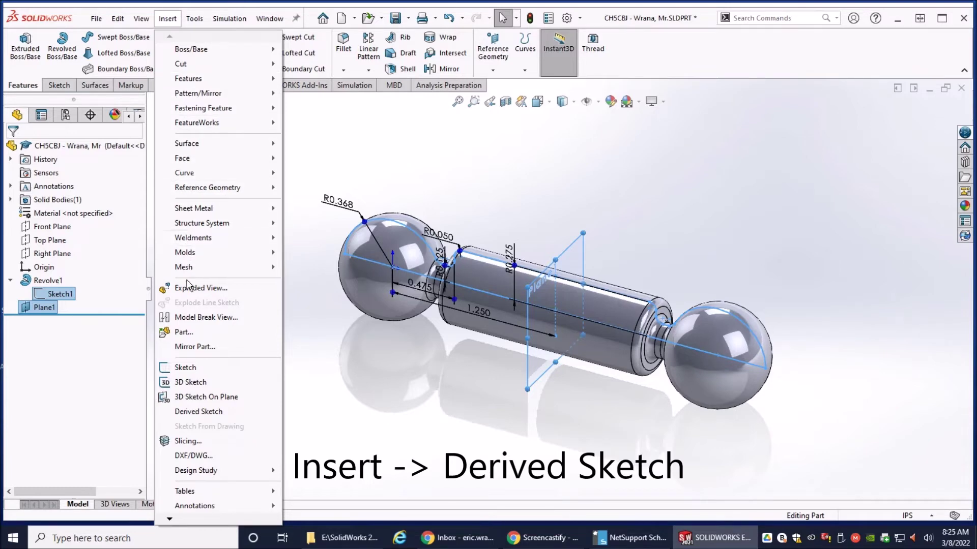
Derive a copy of Sketch1 onto Plane1 as Sketch2 derived
{"action": "left_click", "coordinate": [200, 416]}
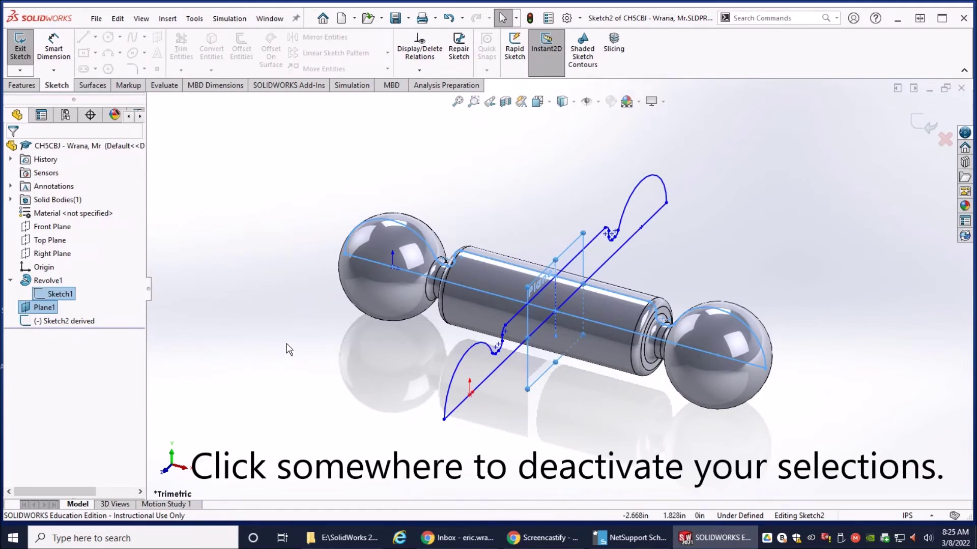
{"action": "left_click", "coordinate": [287, 348]}
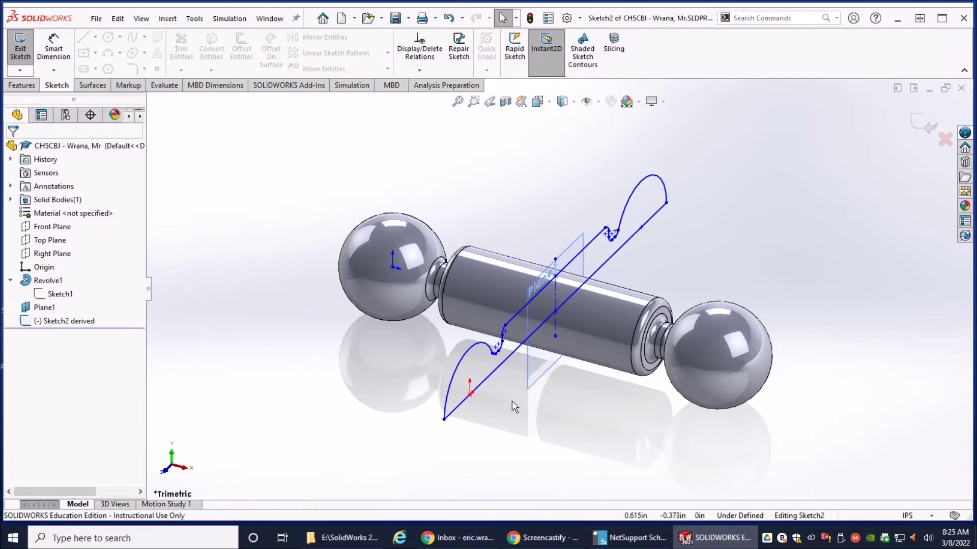
Add a Collinear relation between the derived sketch's centerline Line2 and the Top Plane
{"action": "left_click", "coordinate": [505, 368]}
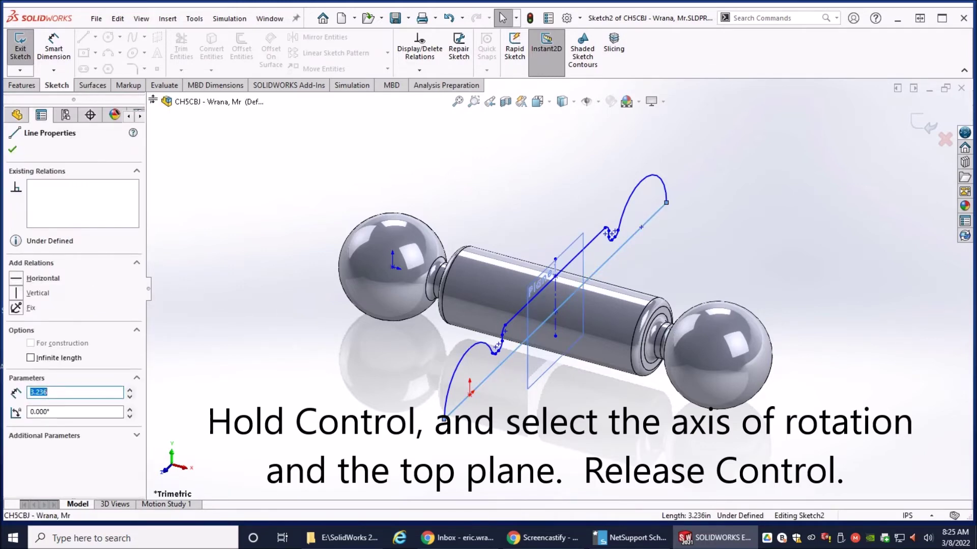
{"action": "left_click", "coordinate": [152, 101]}
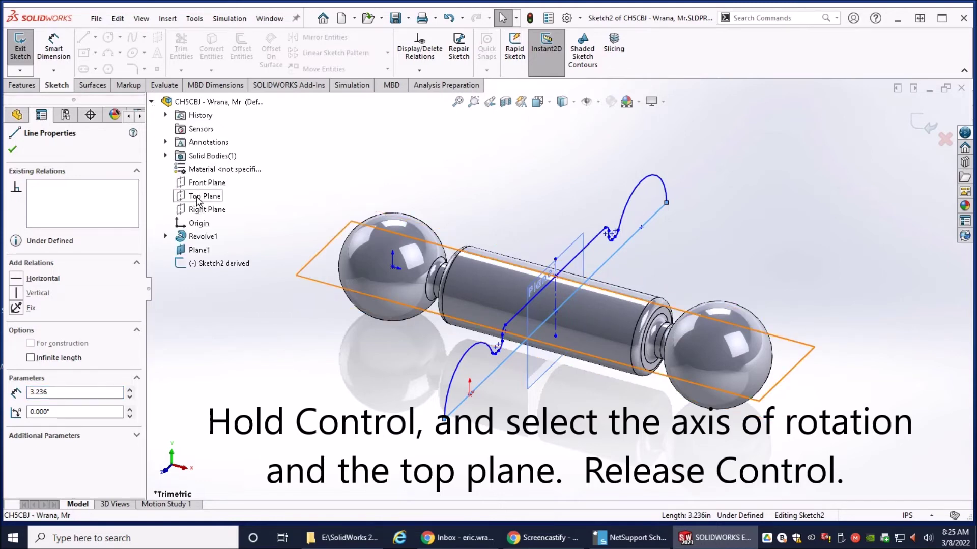
{"action": "left_click", "coordinate": [194, 199], "text": "ctrl"}
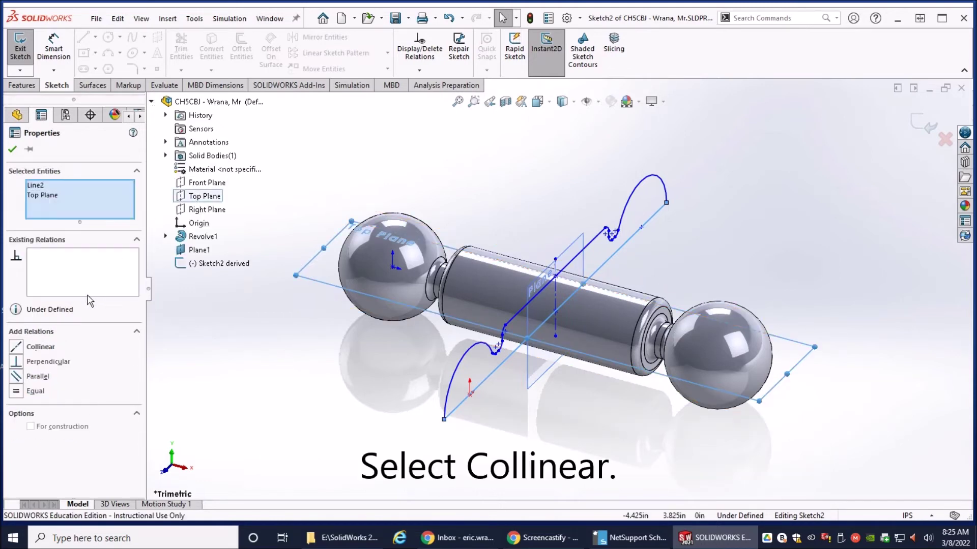
{"action": "left_click", "coordinate": [40, 347]}
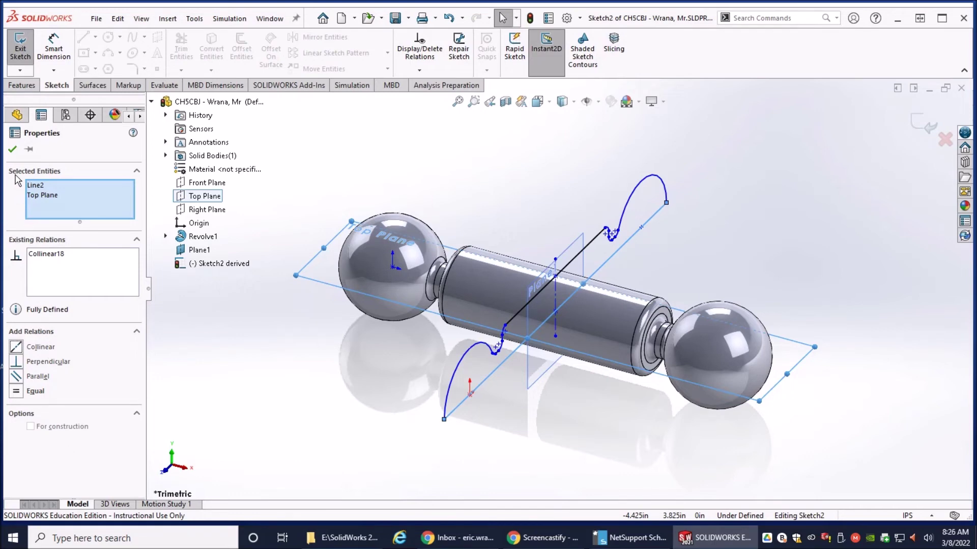
{"action": "left_click", "coordinate": [13, 156]}
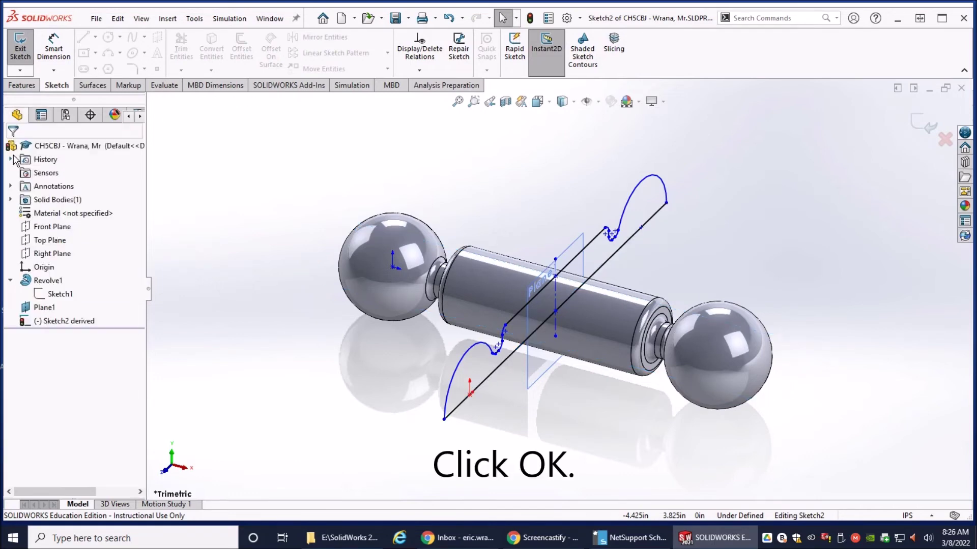
Revolve Sketch2 derived 360° about centerline Line2, creating Revolve2
{"action": "left_click", "coordinate": [22, 85]}
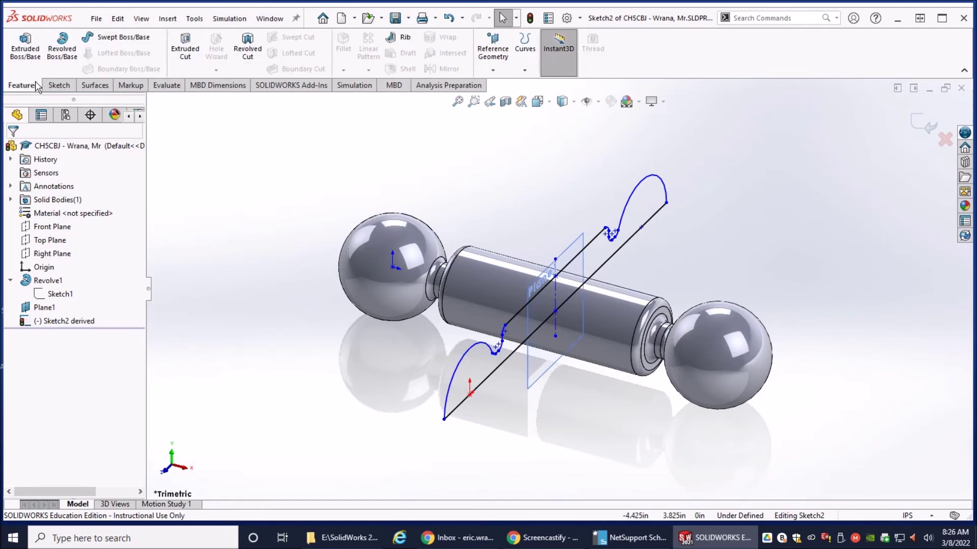
{"action": "left_click", "coordinate": [65, 60]}
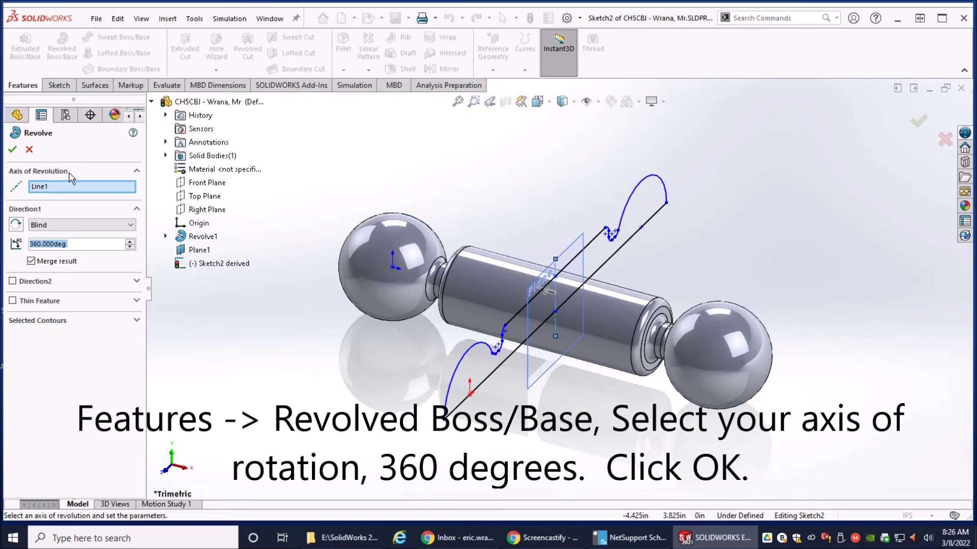
{"action": "left_click", "coordinate": [493, 376]}
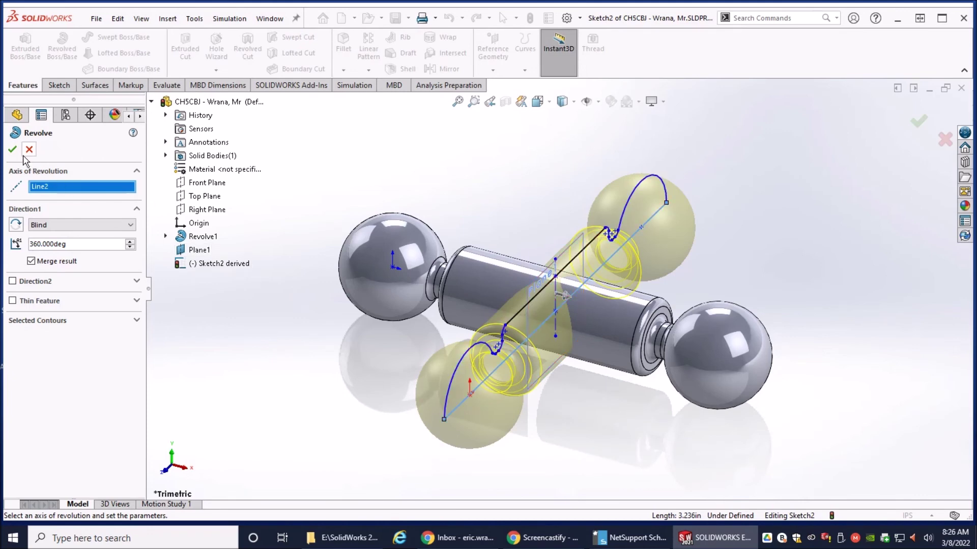
{"action": "left_click", "coordinate": [13, 149]}
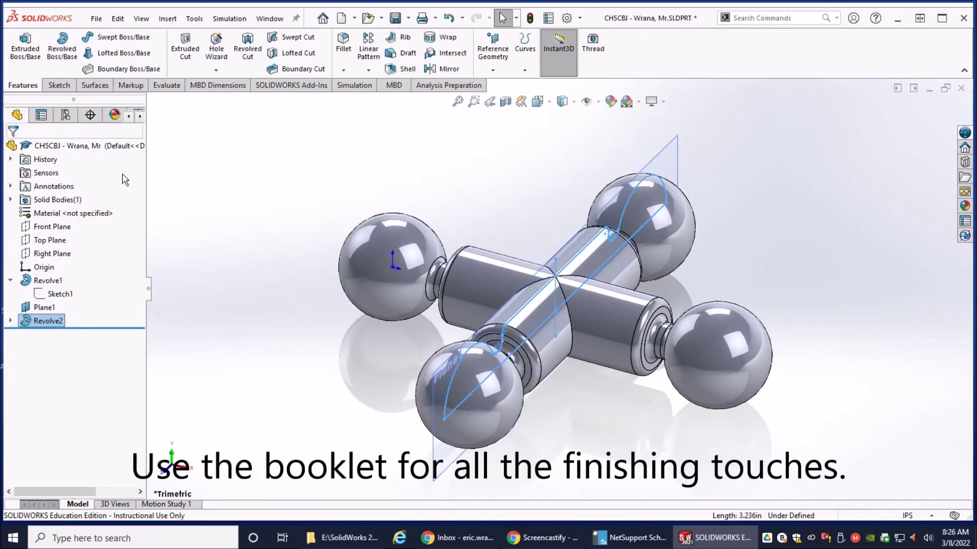